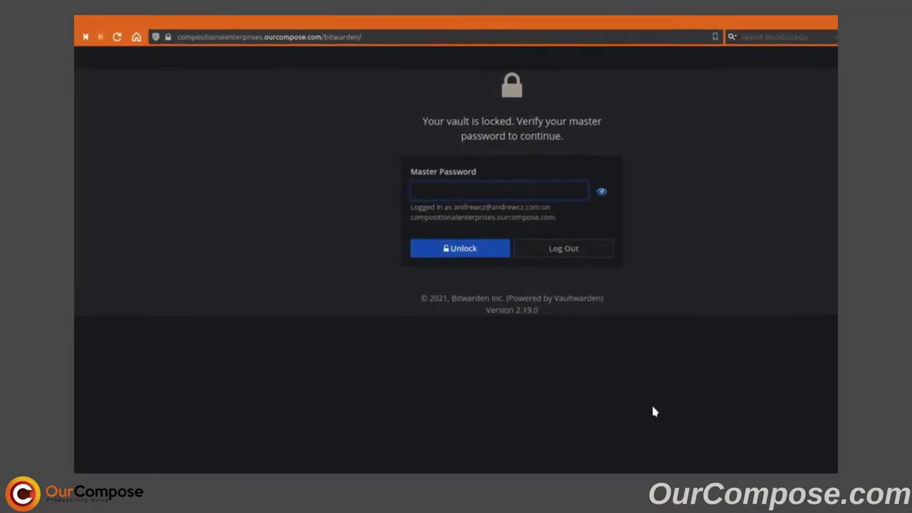
Step: Change the vault address from '#/lock' to '/bitwarden/admin' to load the Vaultwarden admin page
{"action": "key", "text": "ctrl+l"}
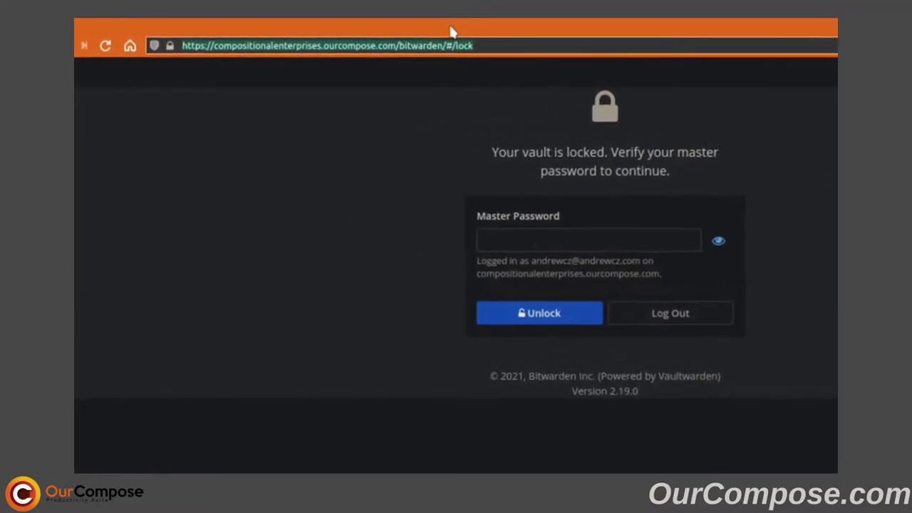
{"action": "left_click", "coordinate": [476, 43]}
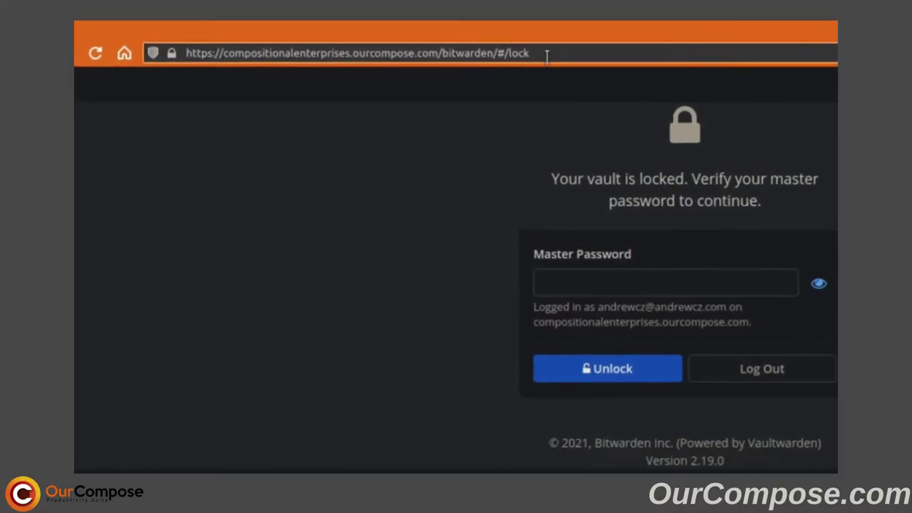
{"action": "key", "text": "BackSpace"}
{"action": "key", "text": "BackSpace"}
{"action": "key", "text": "BackSpace"}
{"action": "key", "text": "BackSpace"}
{"action": "key", "text": "BackSpace"}
{"action": "key", "text": "BackSpace"}
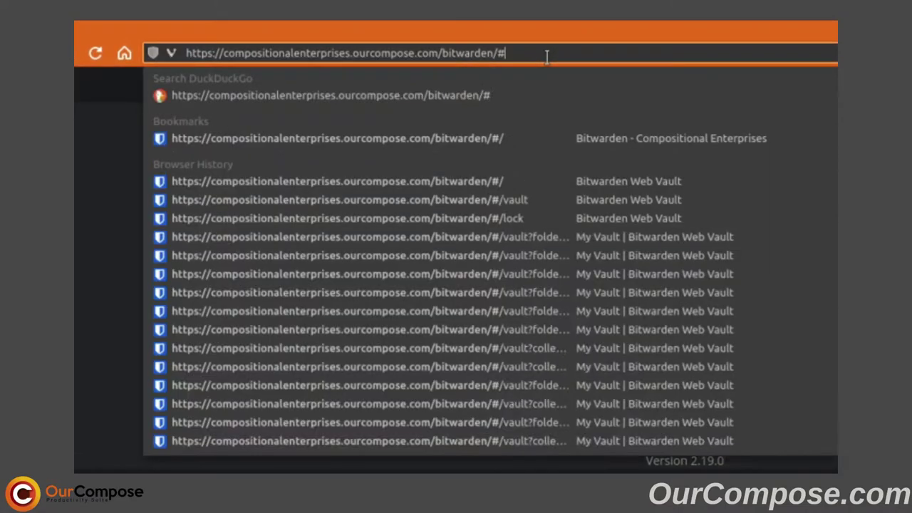
{"action": "type", "text": "admin"}
{"action": "key", "text": "Return"}
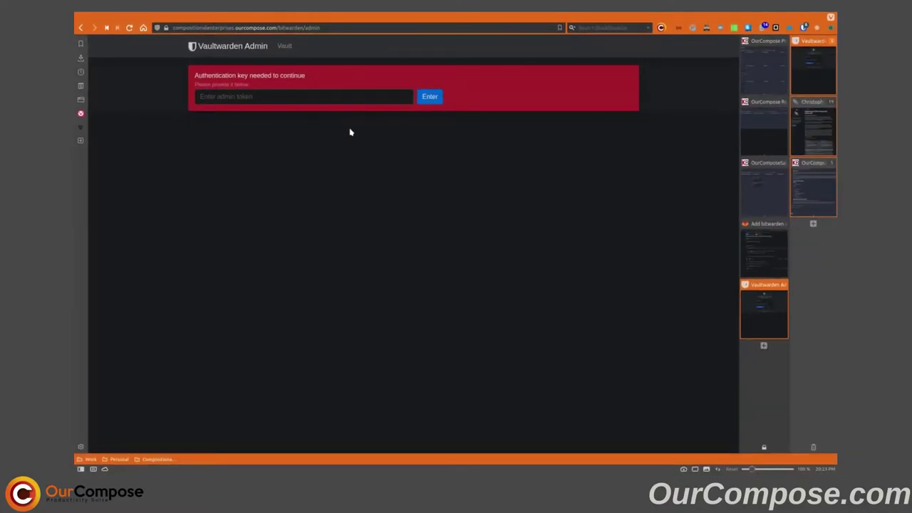
Step: Log in to Vaultwarden Admin by pasting the admin token
{"action": "left_click", "coordinate": [304, 94]}
{"action": "key", "text": "ctrl+v"}
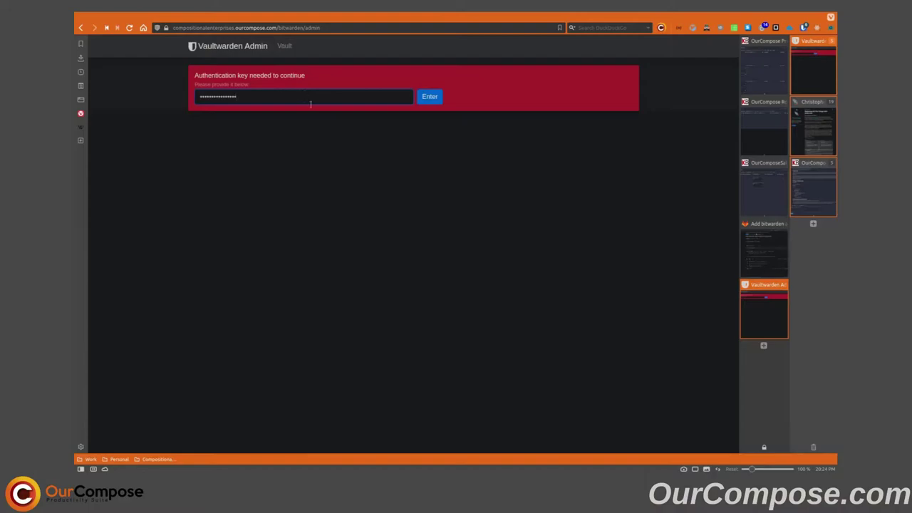
{"action": "left_click", "coordinate": [430, 96]}
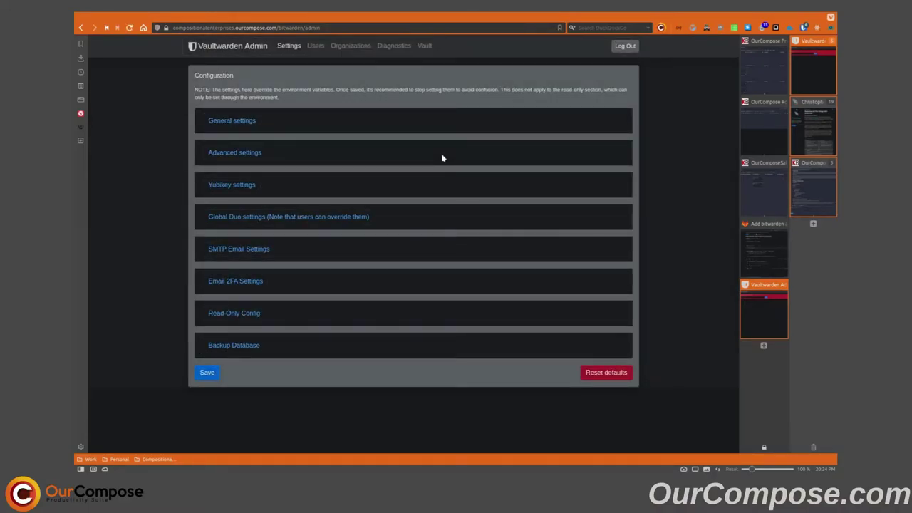
Step: Uncheck 'Allow new signups' under General settings, save, and acknowledge 'Config saved correctly'
{"action": "left_click", "coordinate": [216, 121]}
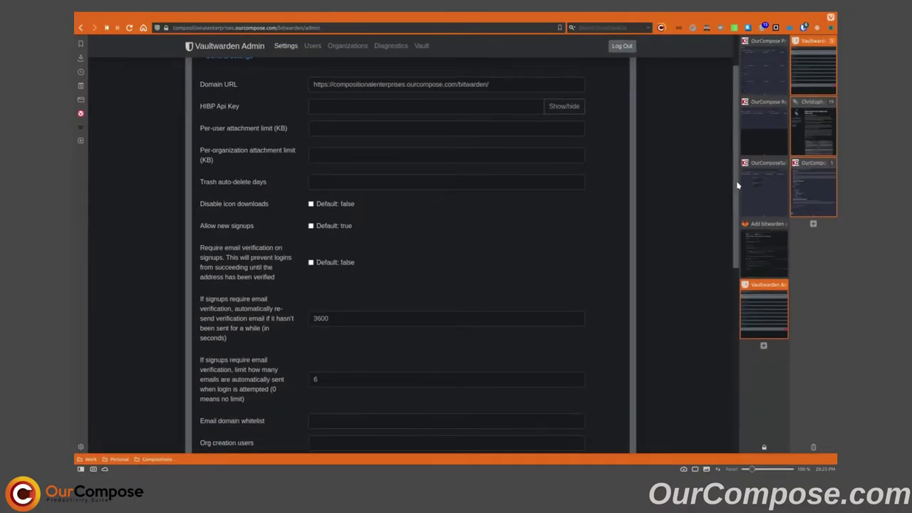
{"action": "scroll", "coordinate": [738, 186], "scroll_direction": "down", "scroll_amount": 10}
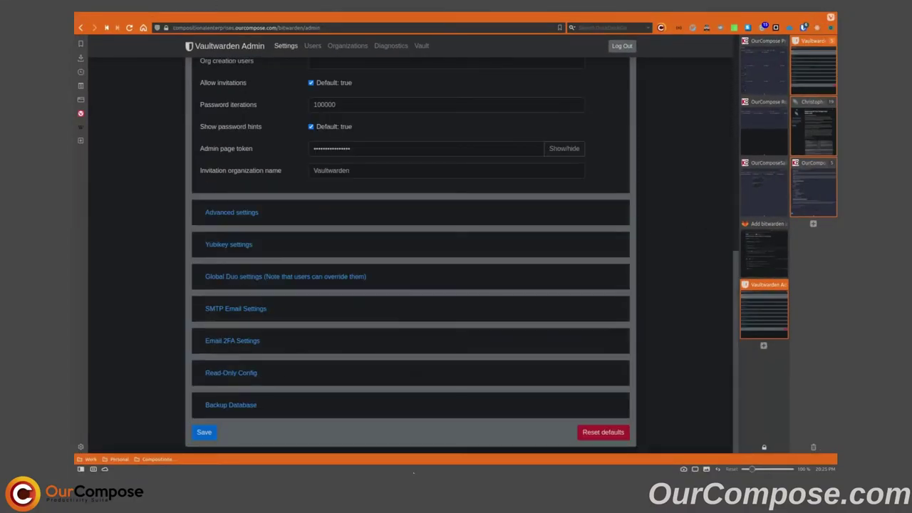
{"action": "left_click", "coordinate": [205, 433]}
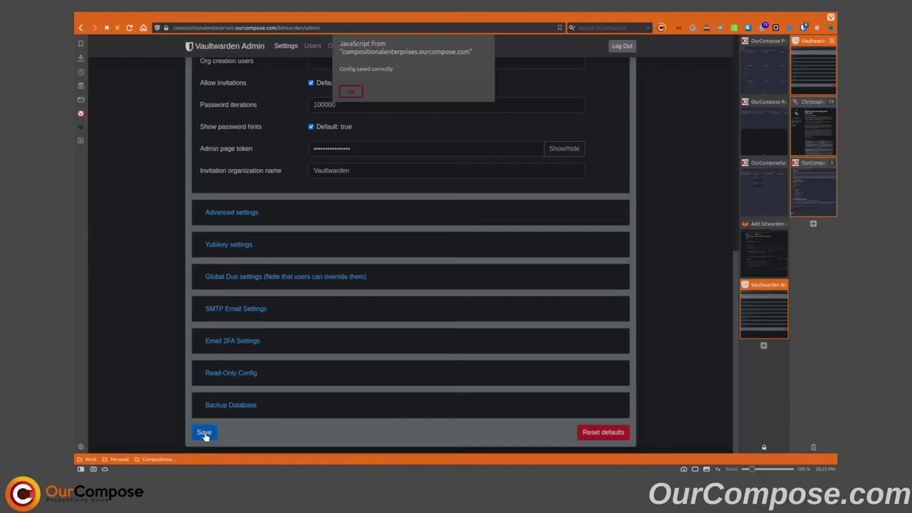
{"action": "left_click", "coordinate": [352, 92]}
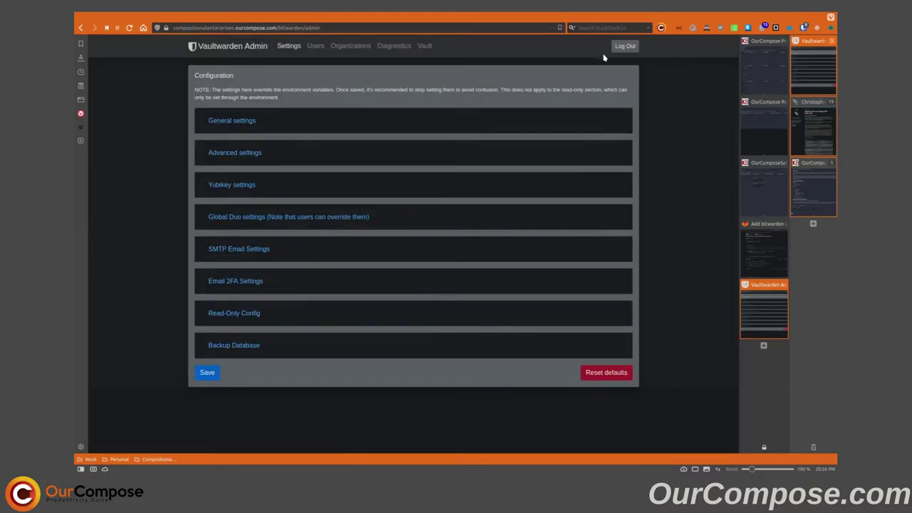
Step: Log out of admin, unlock the web vault, and view Options showing a 15-minute Lock timeout
{"action": "left_click", "coordinate": [625, 46]}
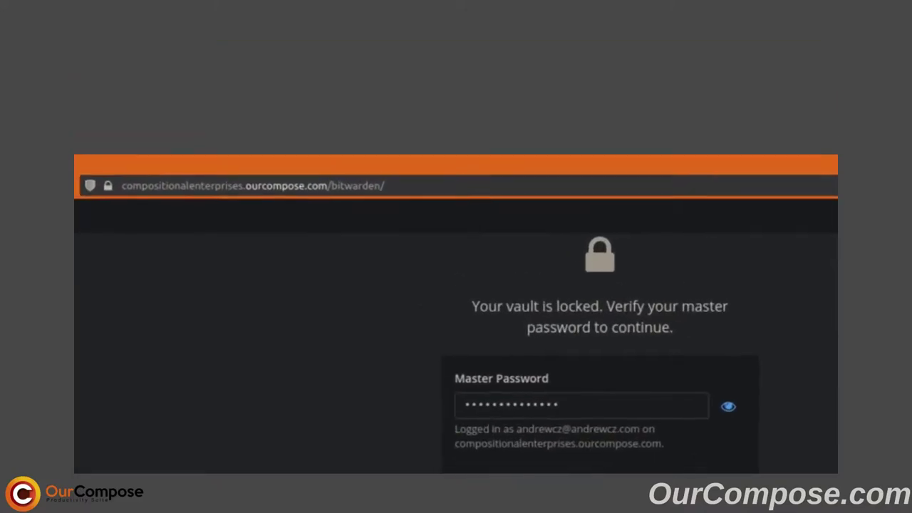
{"action": "key", "text": "Return"}
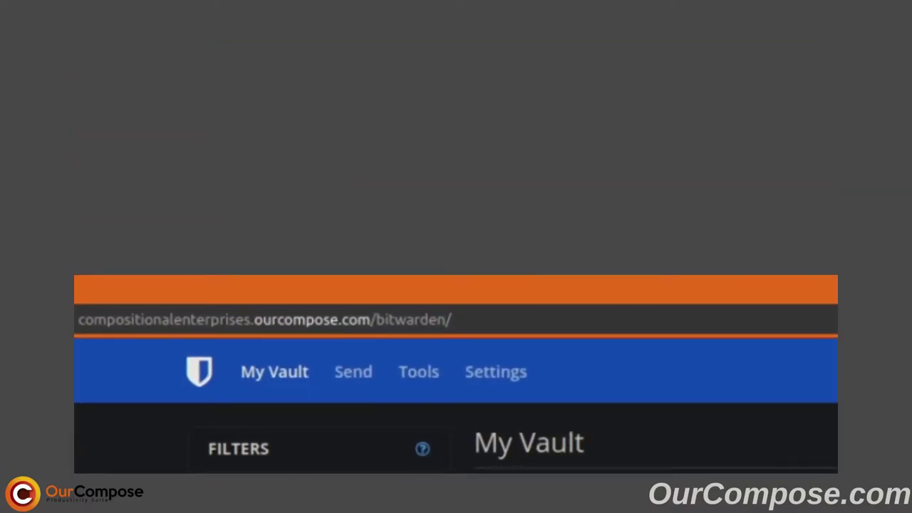
{"action": "left_click", "coordinate": [513, 373]}
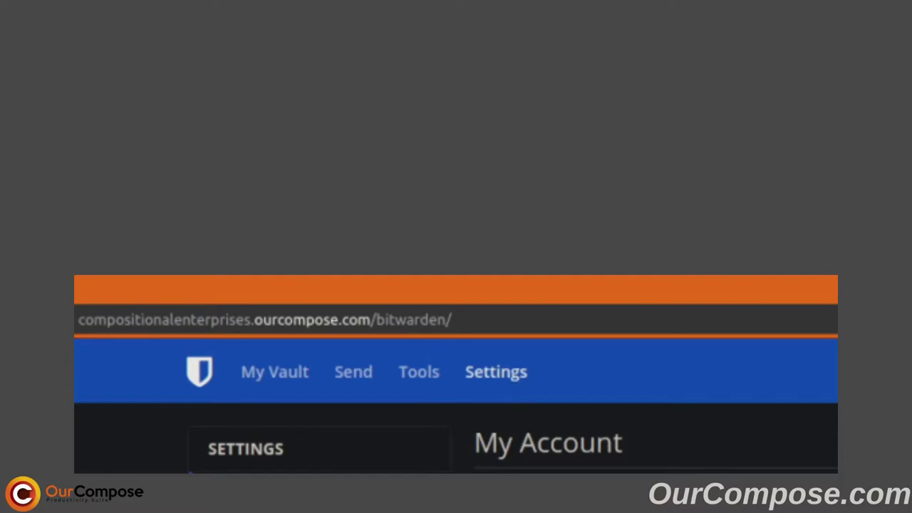
{"action": "left_click", "coordinate": [245, 430]}
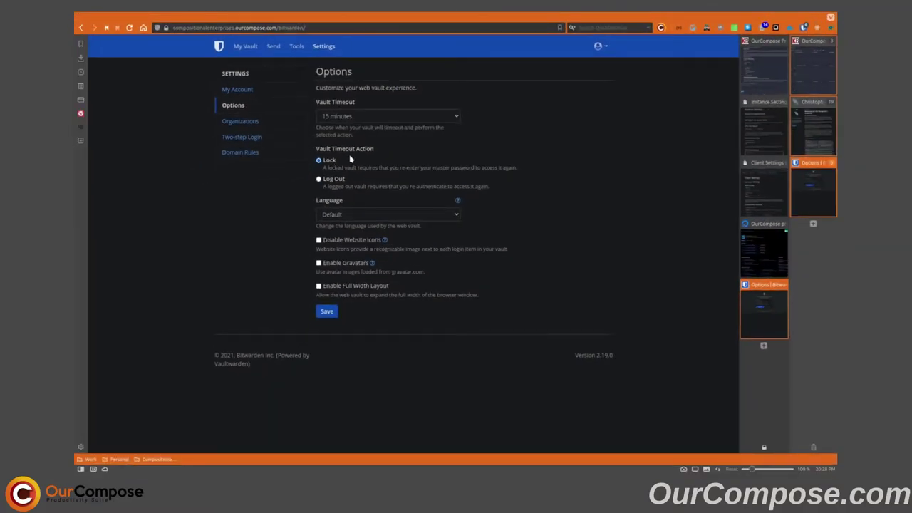
{"action": "left_click", "coordinate": [816, 27]}
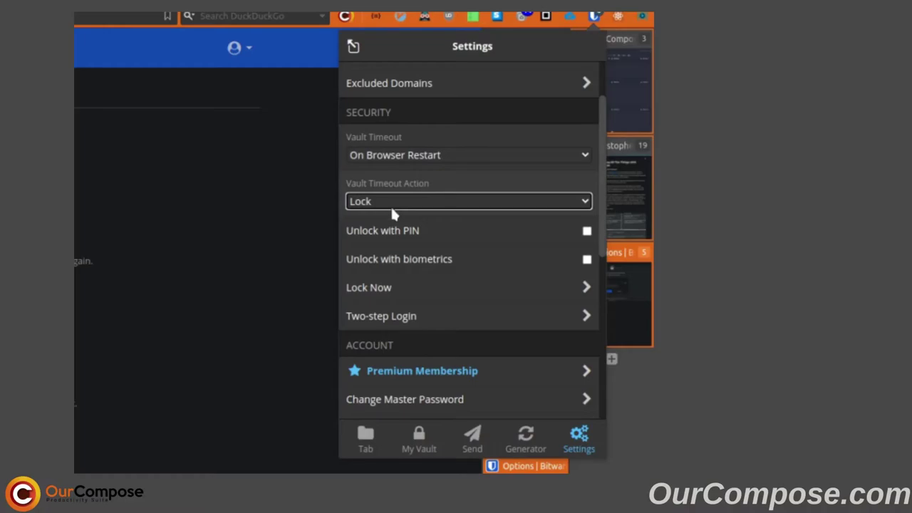
Step: Tick 'Unlock with PIN' in the extension settings but cancel the PIN setup, leaving it off
{"action": "left_click", "coordinate": [586, 232]}
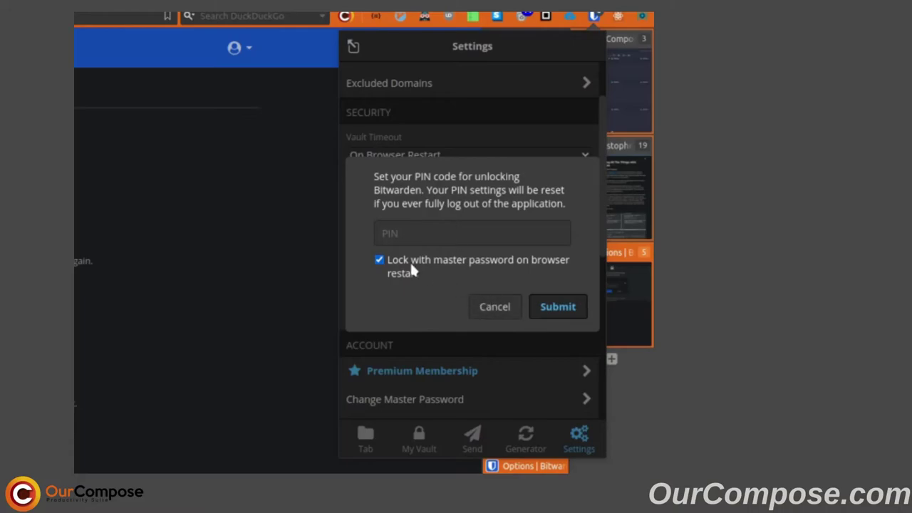
{"action": "left_click", "coordinate": [494, 307]}
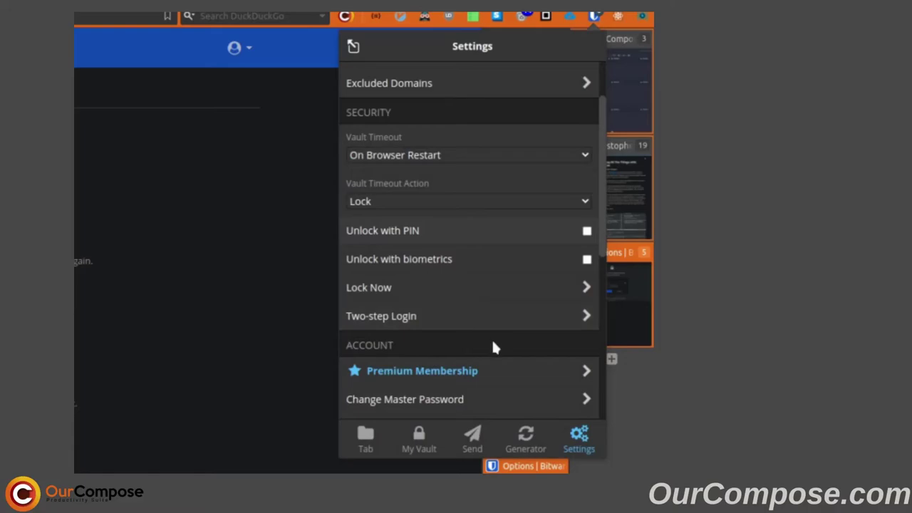
{"action": "scroll", "coordinate": [495, 356], "scroll_direction": "down", "scroll_amount": 5}
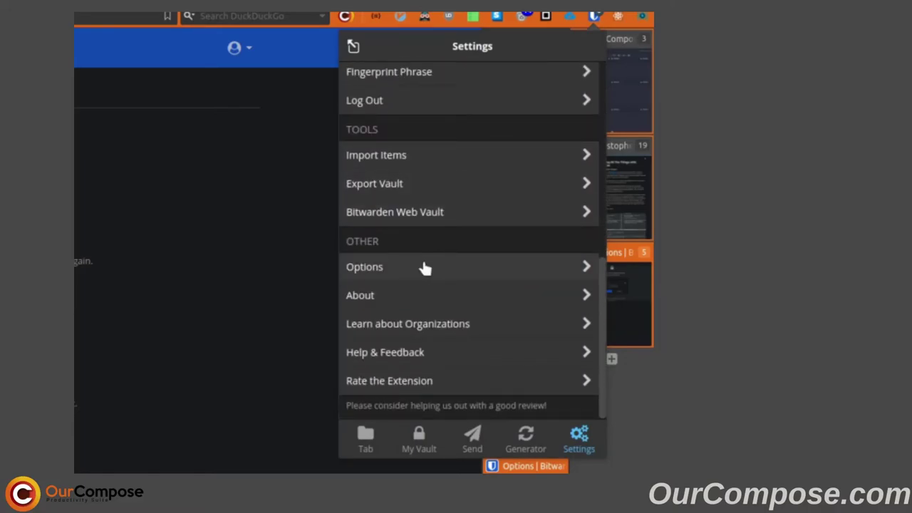
{"action": "left_click", "coordinate": [400, 271]}
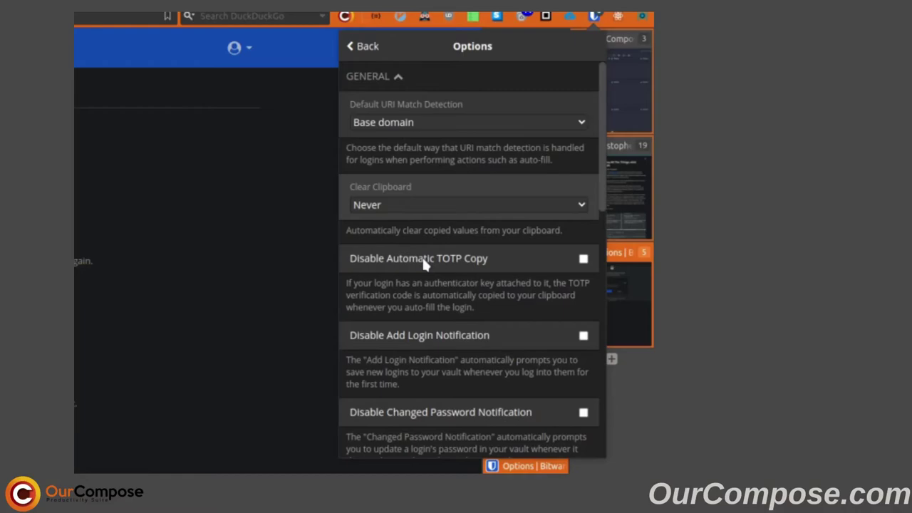
{"action": "scroll", "coordinate": [422, 261], "scroll_direction": "down", "scroll_amount": 10}
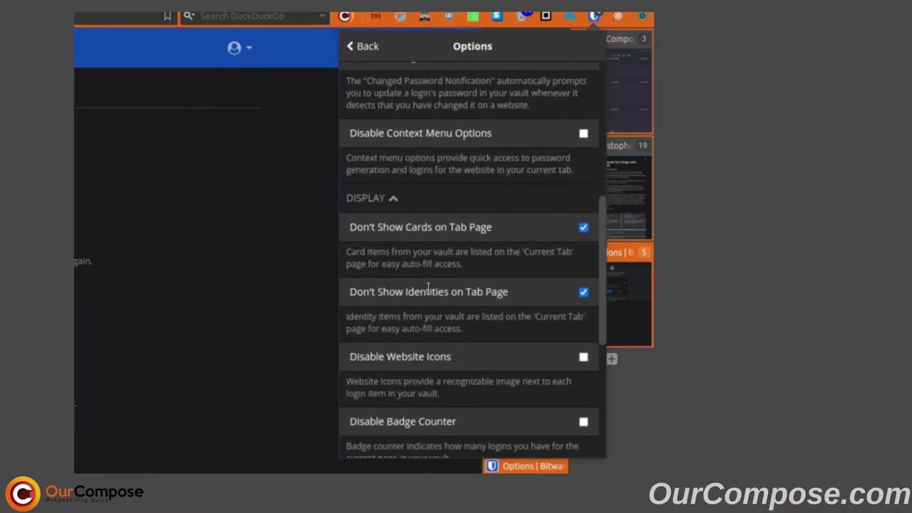
{"action": "scroll", "coordinate": [429, 294], "scroll_direction": "down", "scroll_amount": 1}
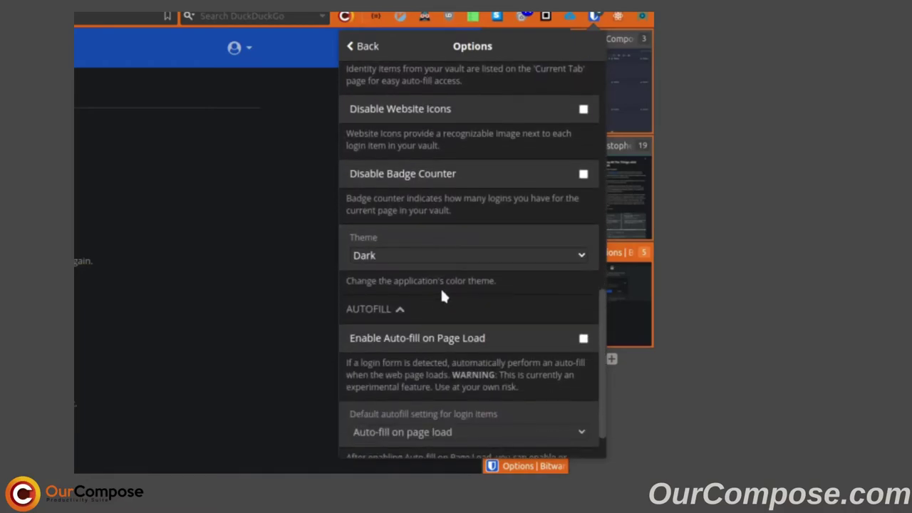
{"action": "scroll", "coordinate": [442, 292], "scroll_direction": "up", "scroll_amount": 5}
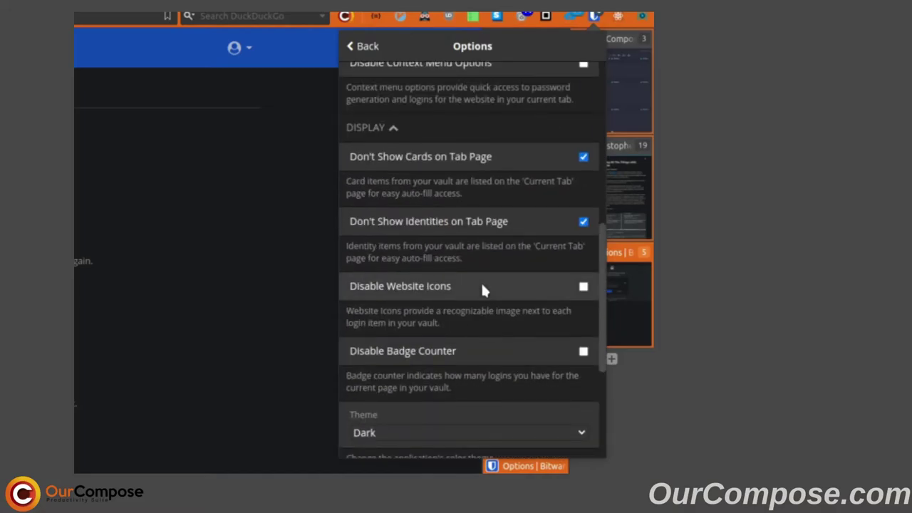
{"action": "scroll", "coordinate": [482, 290], "scroll_direction": "up", "scroll_amount": 11}
Step: Start Change Master Password in the extension settings, then cancel going to the website
{"action": "left_click", "coordinate": [361, 45]}
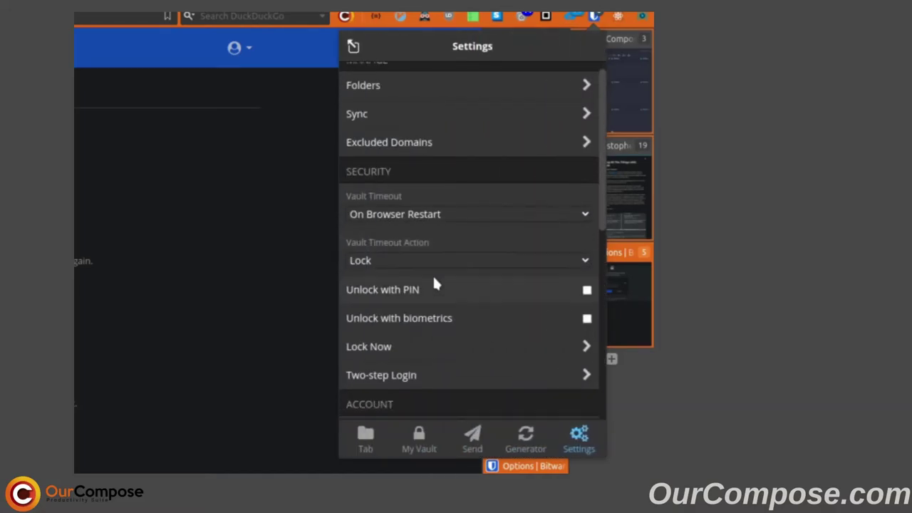
{"action": "scroll", "coordinate": [432, 274], "scroll_direction": "down", "scroll_amount": 5}
{"action": "scroll", "coordinate": [436, 285], "scroll_direction": "up", "scroll_amount": 5}
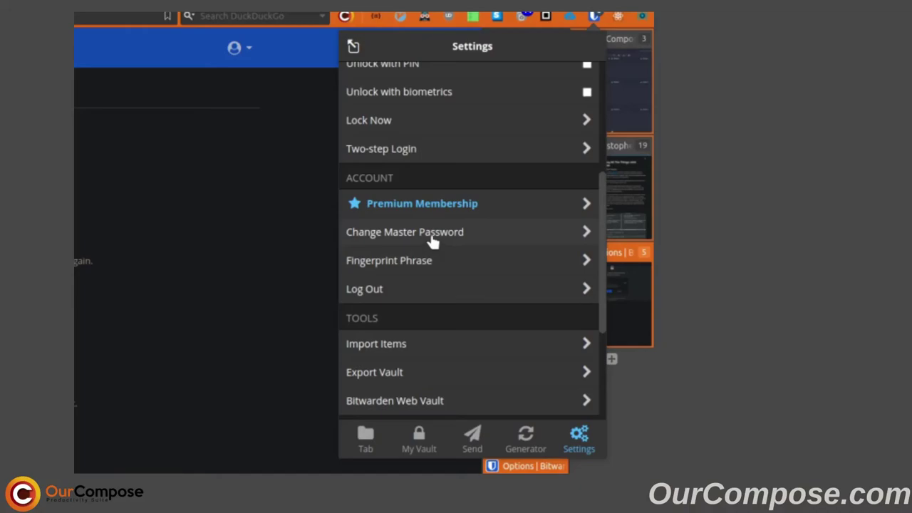
{"action": "left_click", "coordinate": [377, 232]}
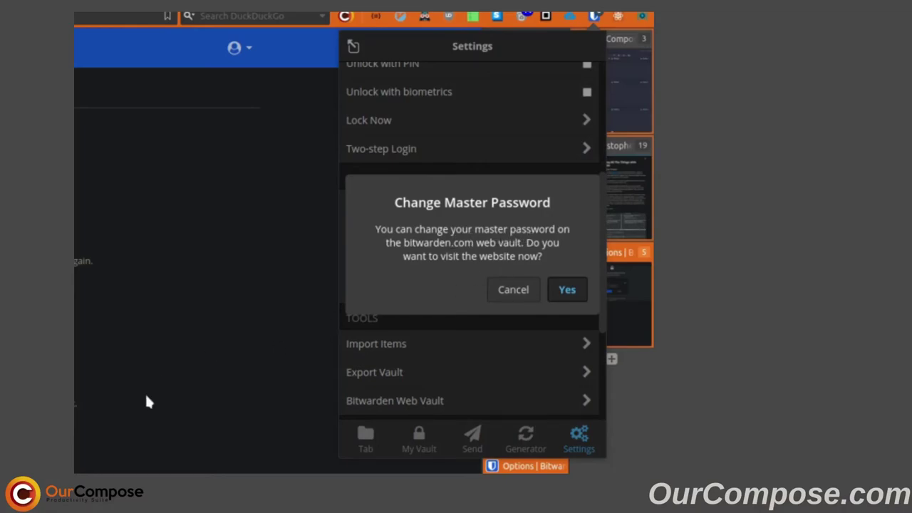
{"action": "left_click", "coordinate": [514, 289]}
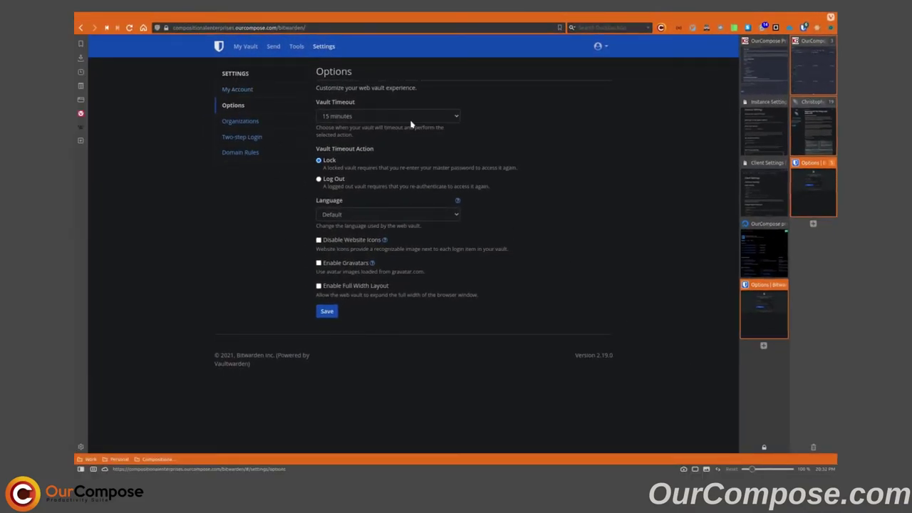
Step: Show the My Account page down to the Change Master Password and Encryption Key sections
{"action": "left_click", "coordinate": [246, 91]}
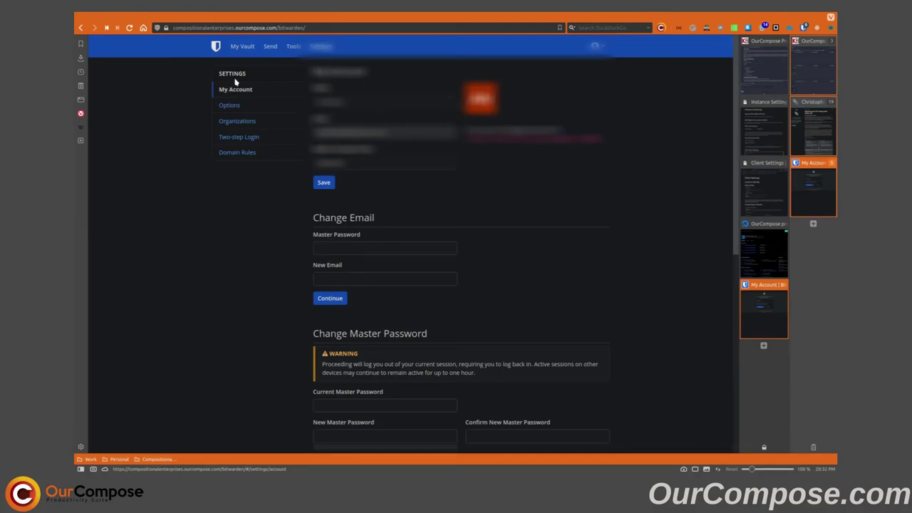
{"action": "scroll", "coordinate": [258, 289], "scroll_direction": "down", "scroll_amount": 3}
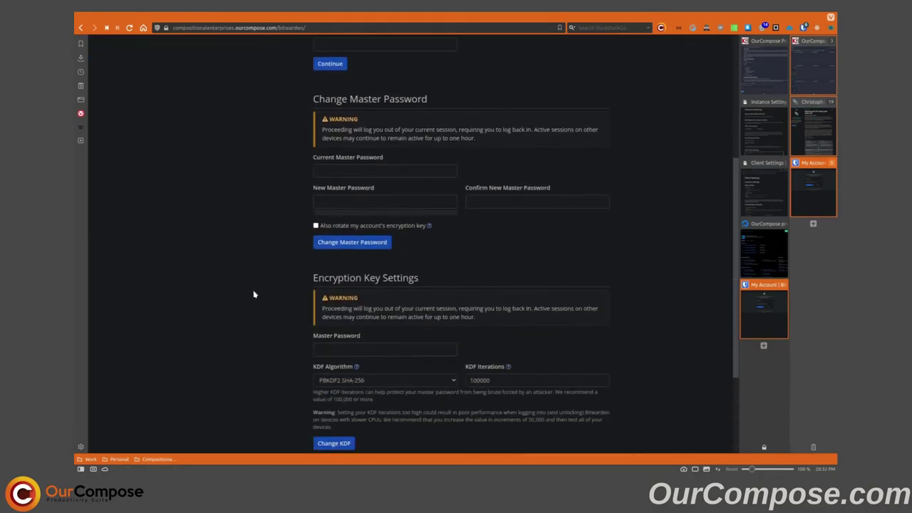